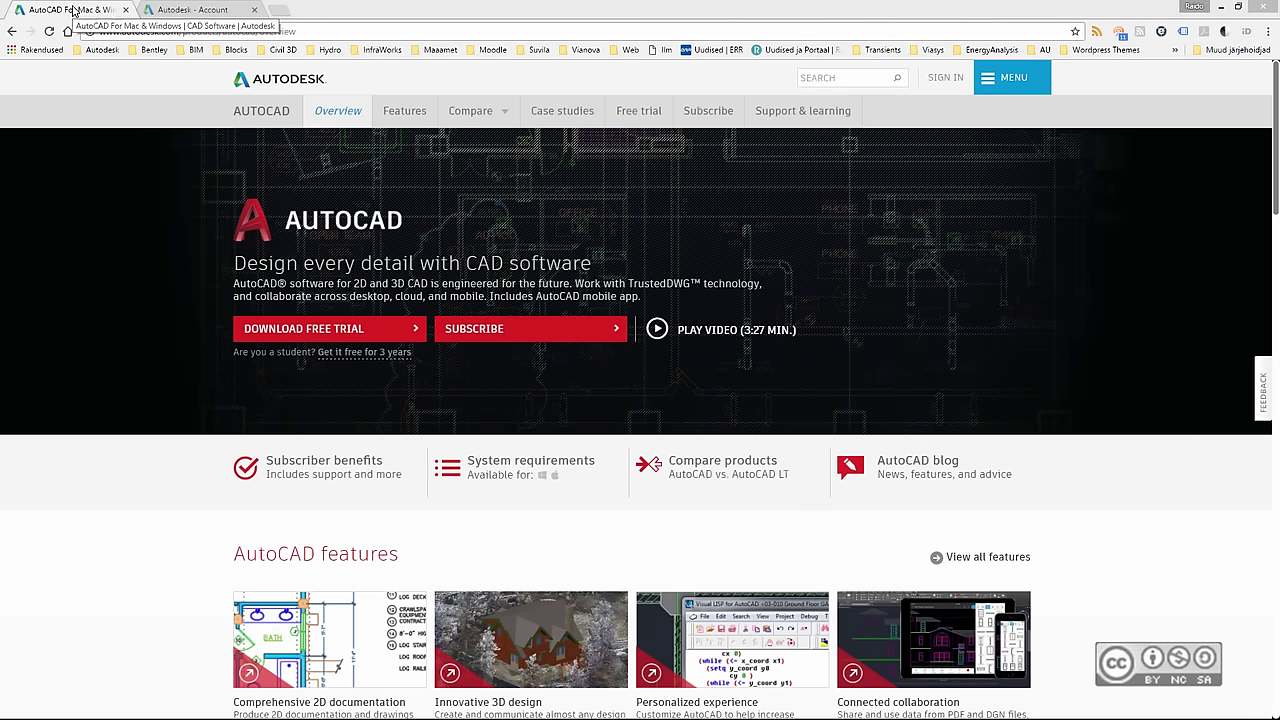
- Check the Autodesk Account products list, then return to the AutoCAD overview tab
click(218, 11)
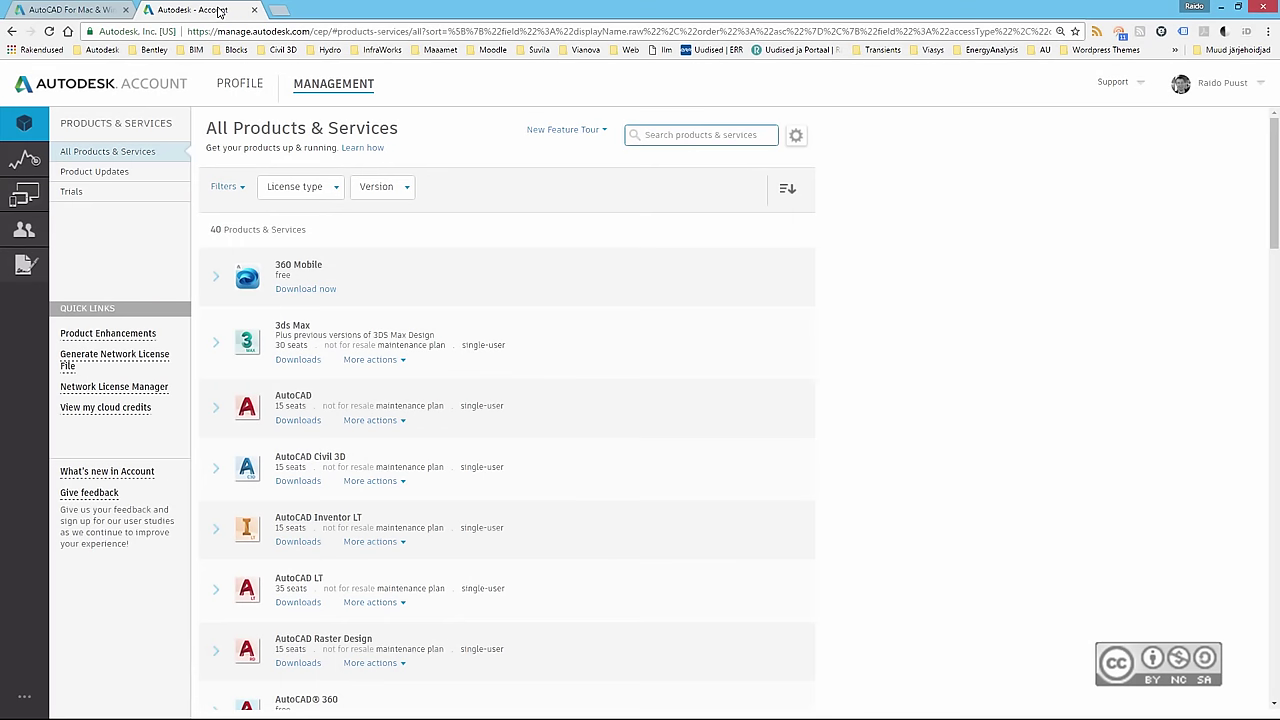
click(95, 10)
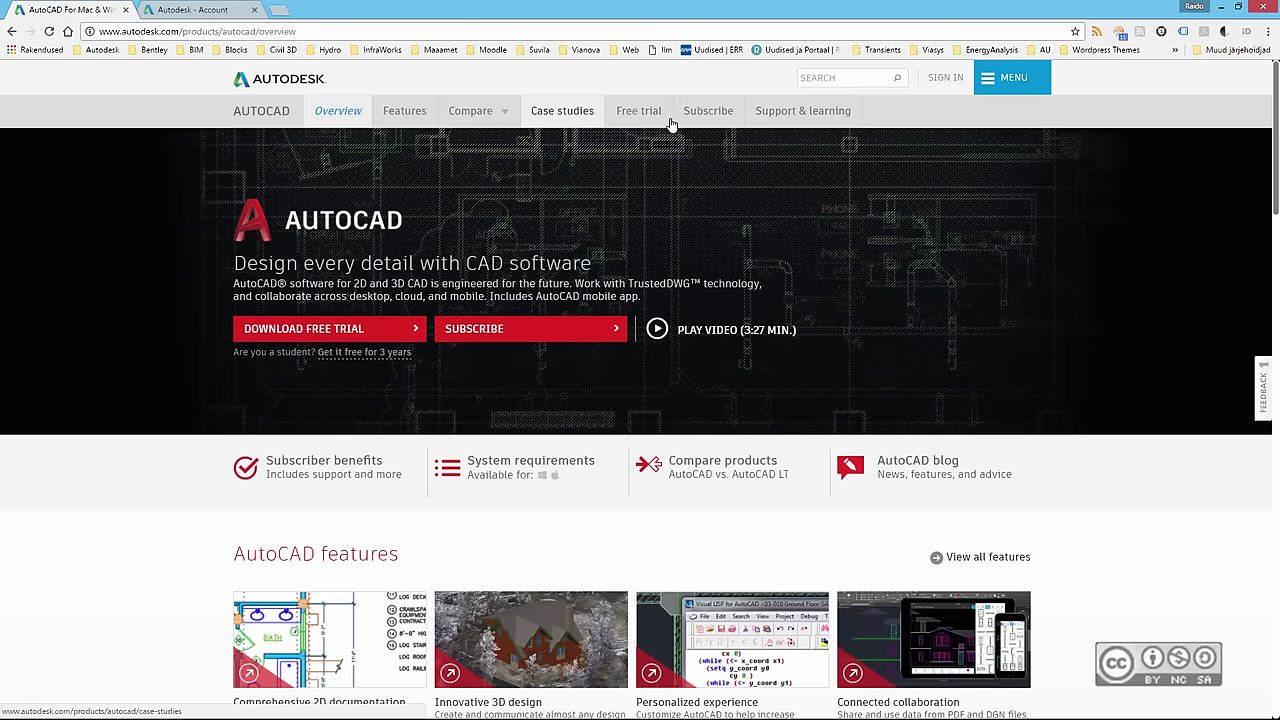
- Open the free trial, sign in with the saved account e-mail and password, and keep English
click(341, 333)
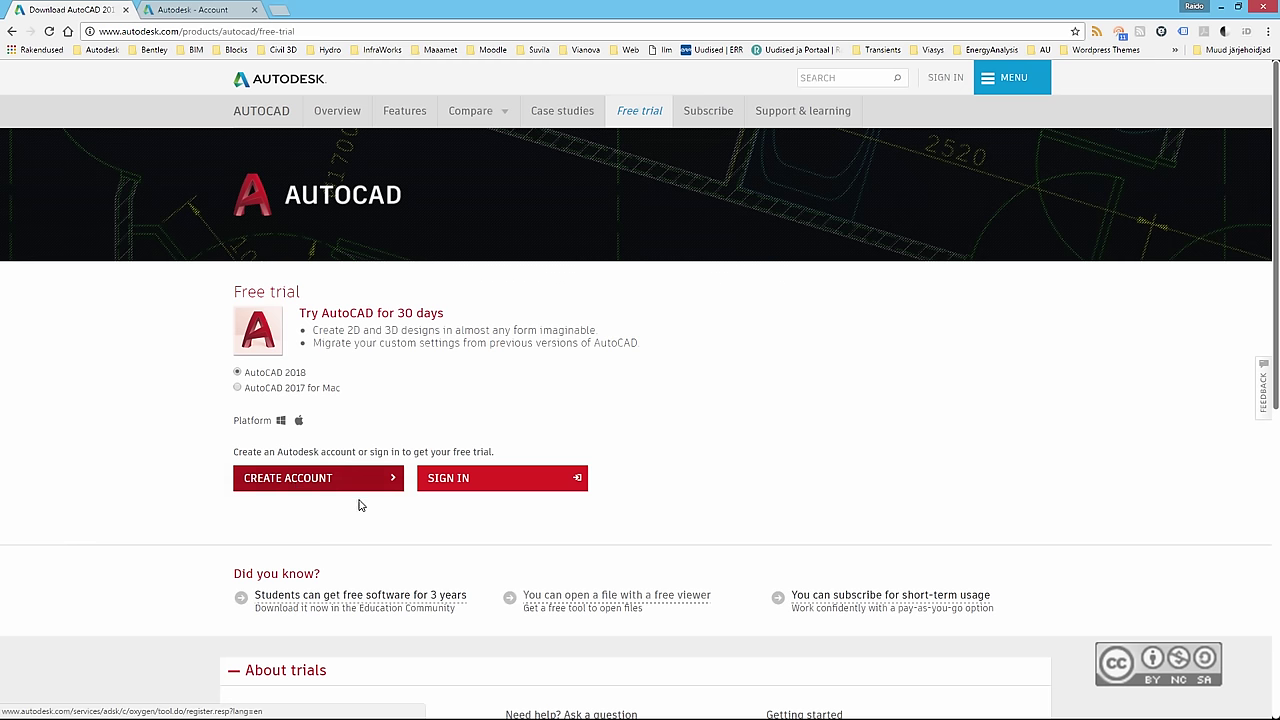
click(468, 482)
click(591, 190)
click(600, 206)
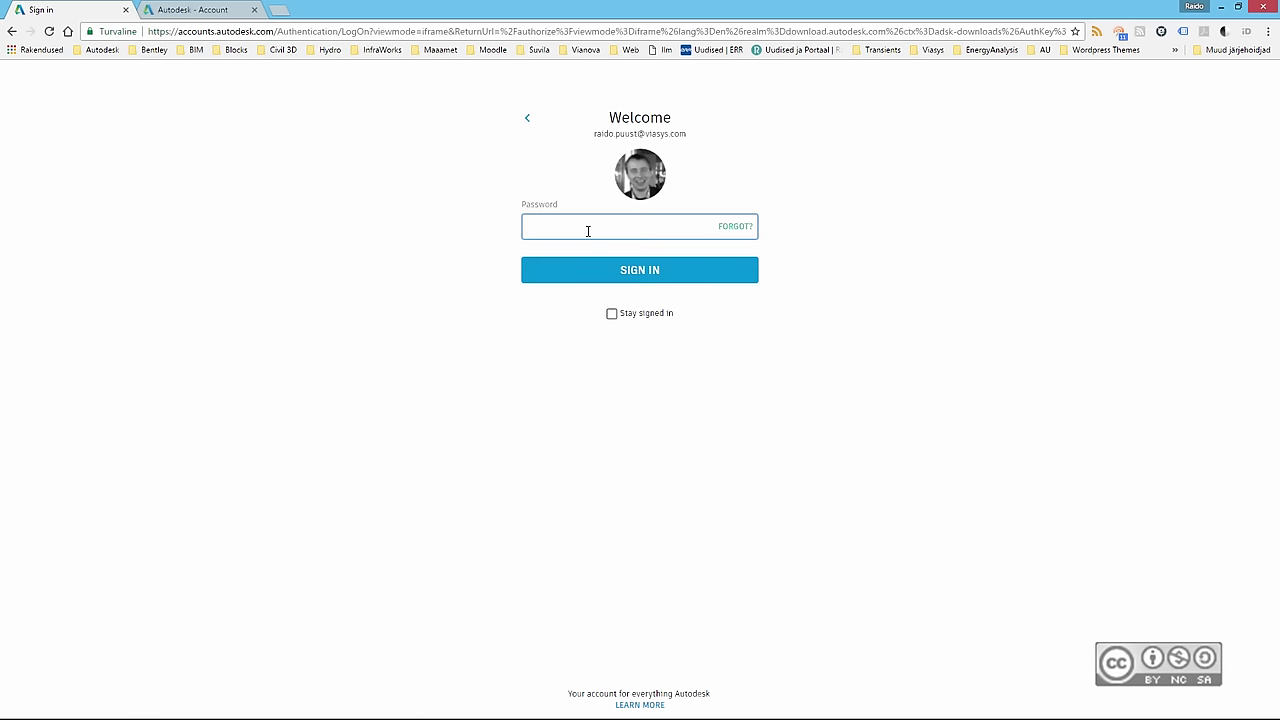
text(•••••••)
click(640, 272)
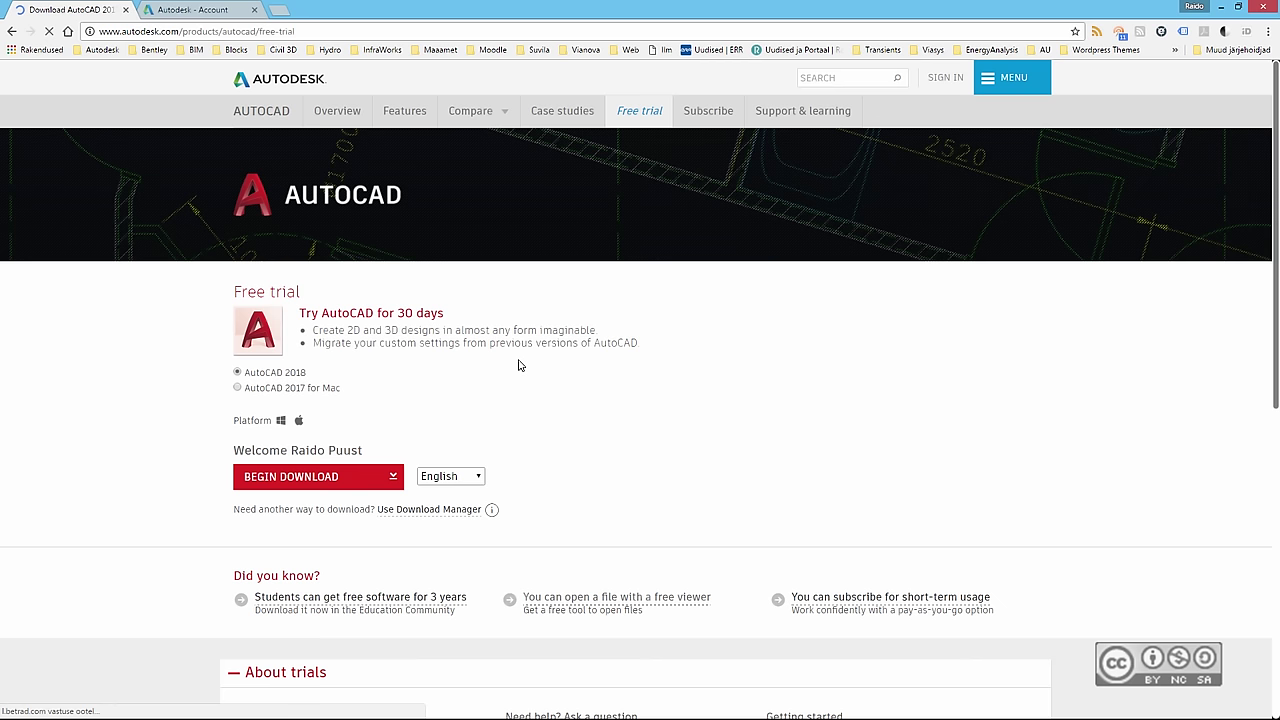
click(480, 480)
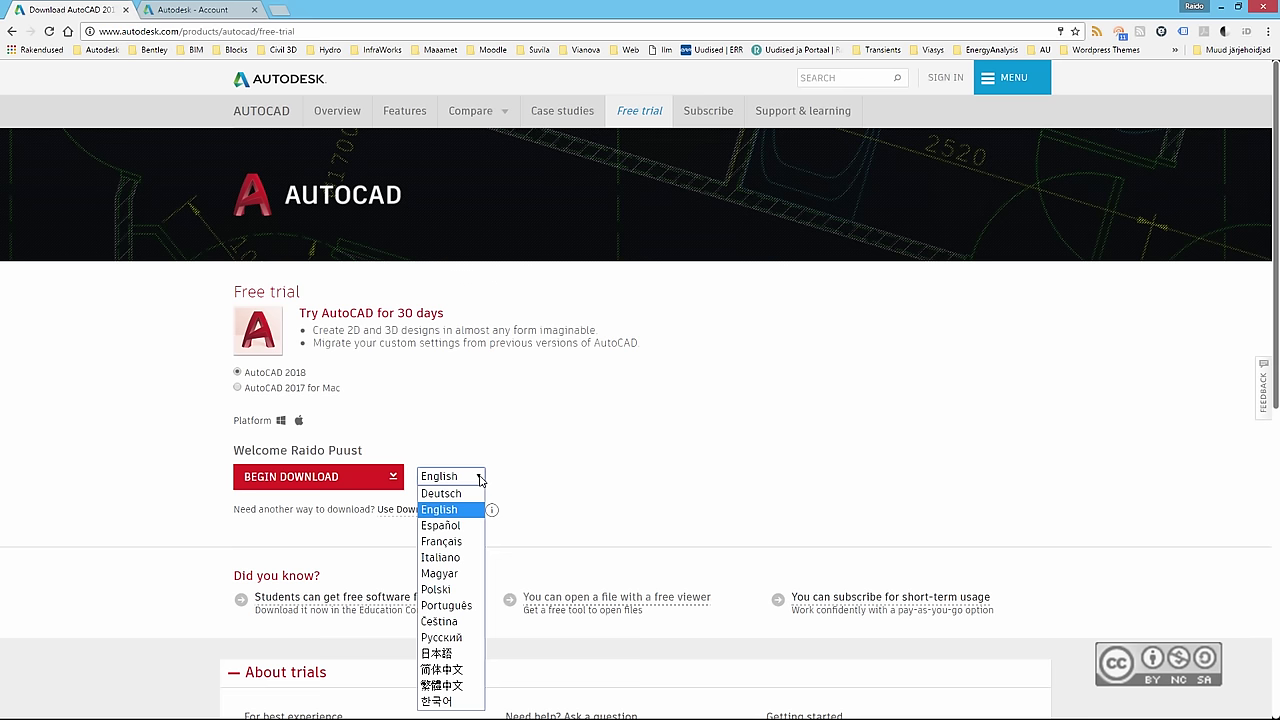
click(521, 481)
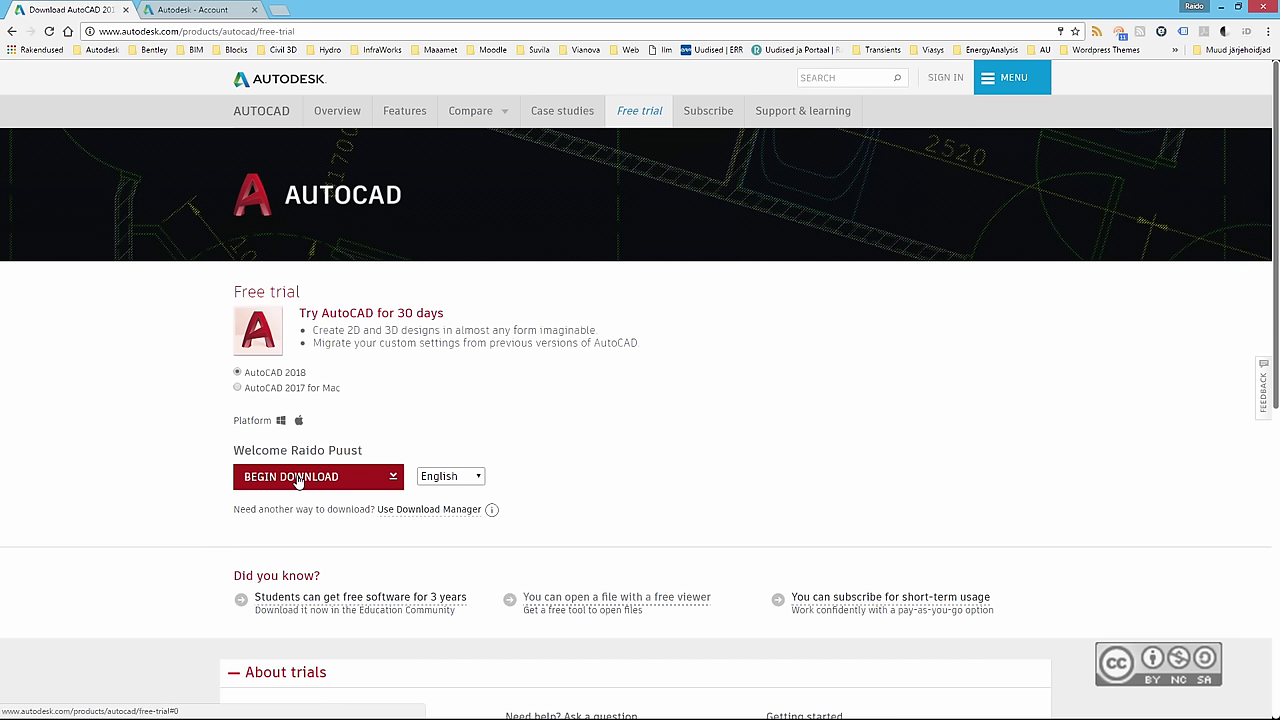
- Begin the AutoCAD 2018 trial download and accept the license and services terms
click(298, 478)
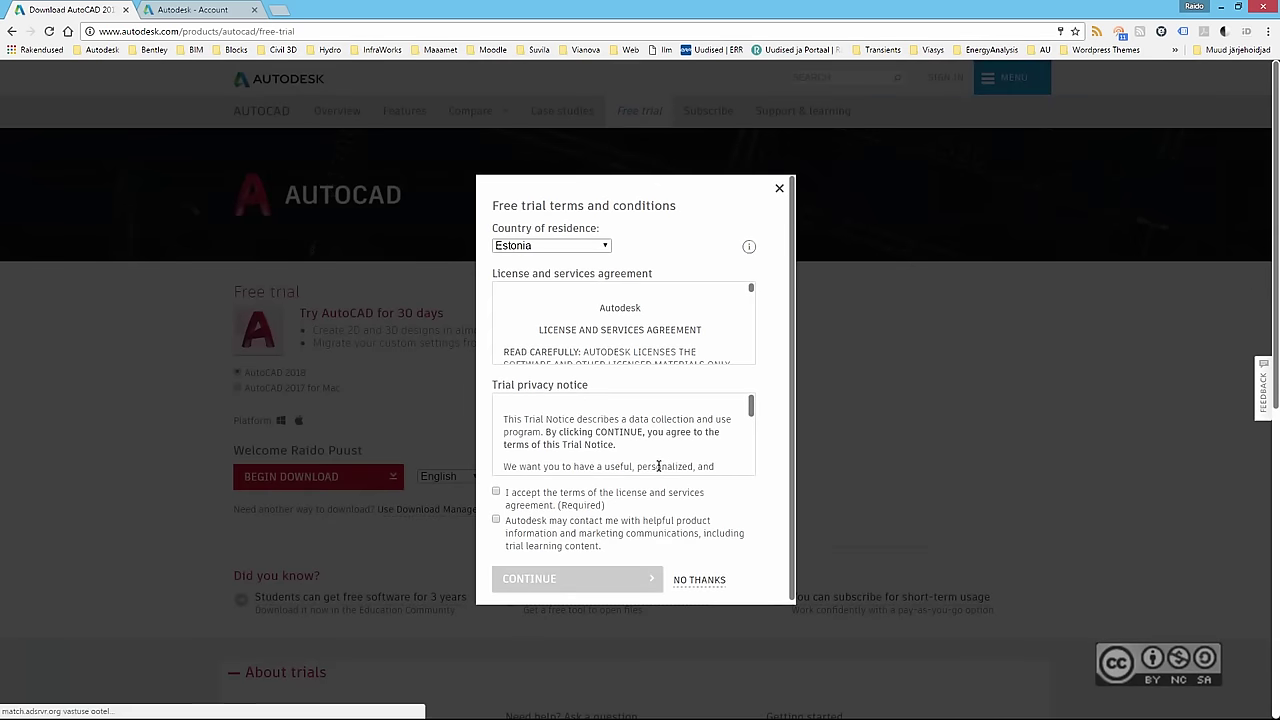
click(496, 492)
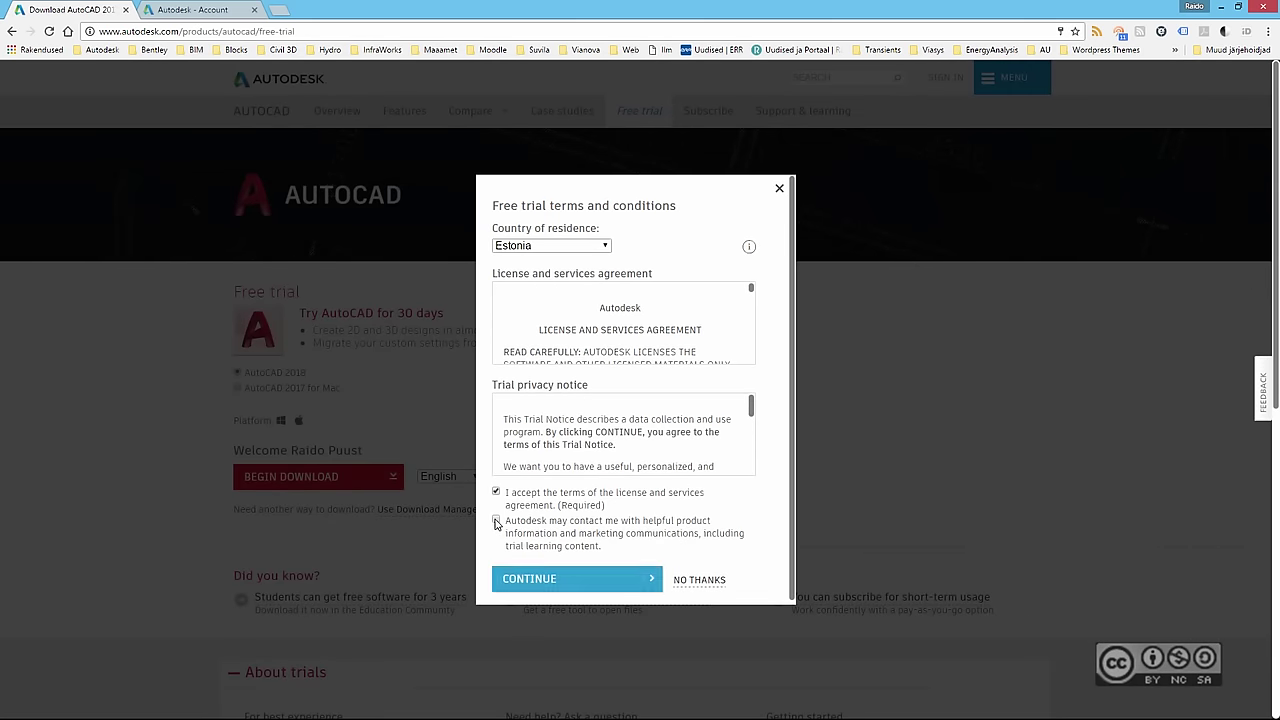
click(545, 583)
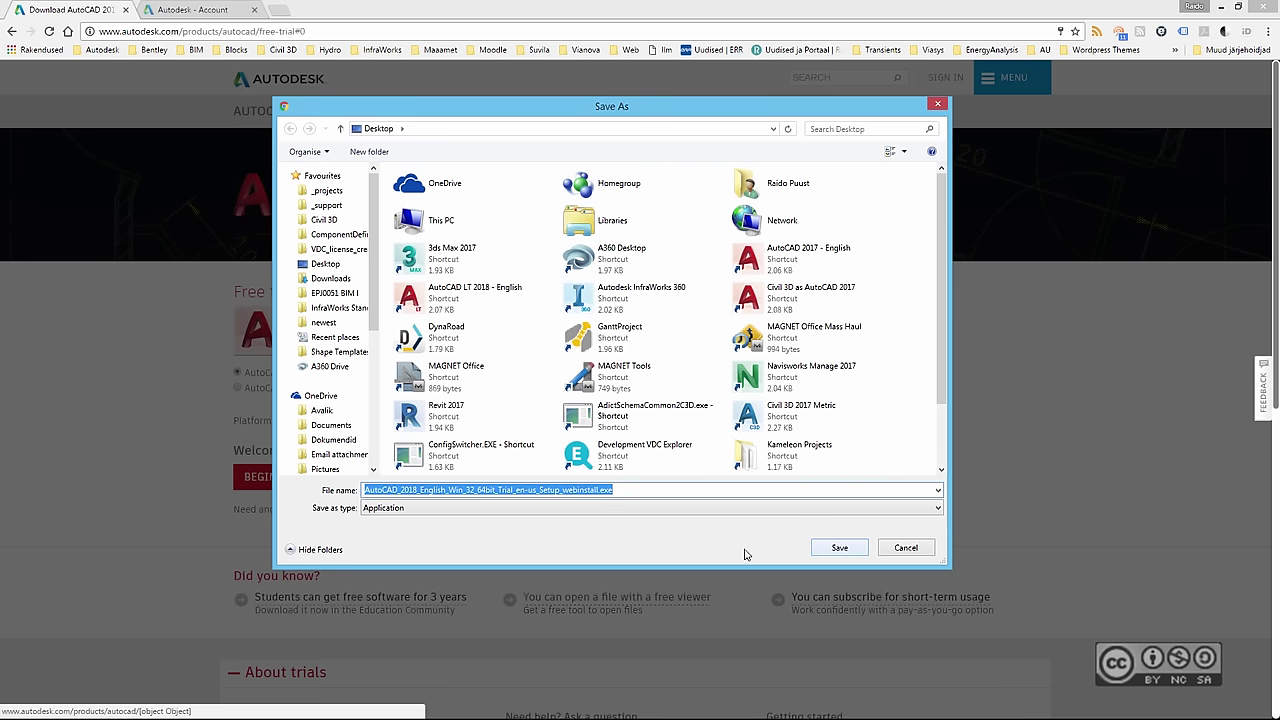
- Save the web installer to the desktop and place its icon in an empty spot
click(837, 549)
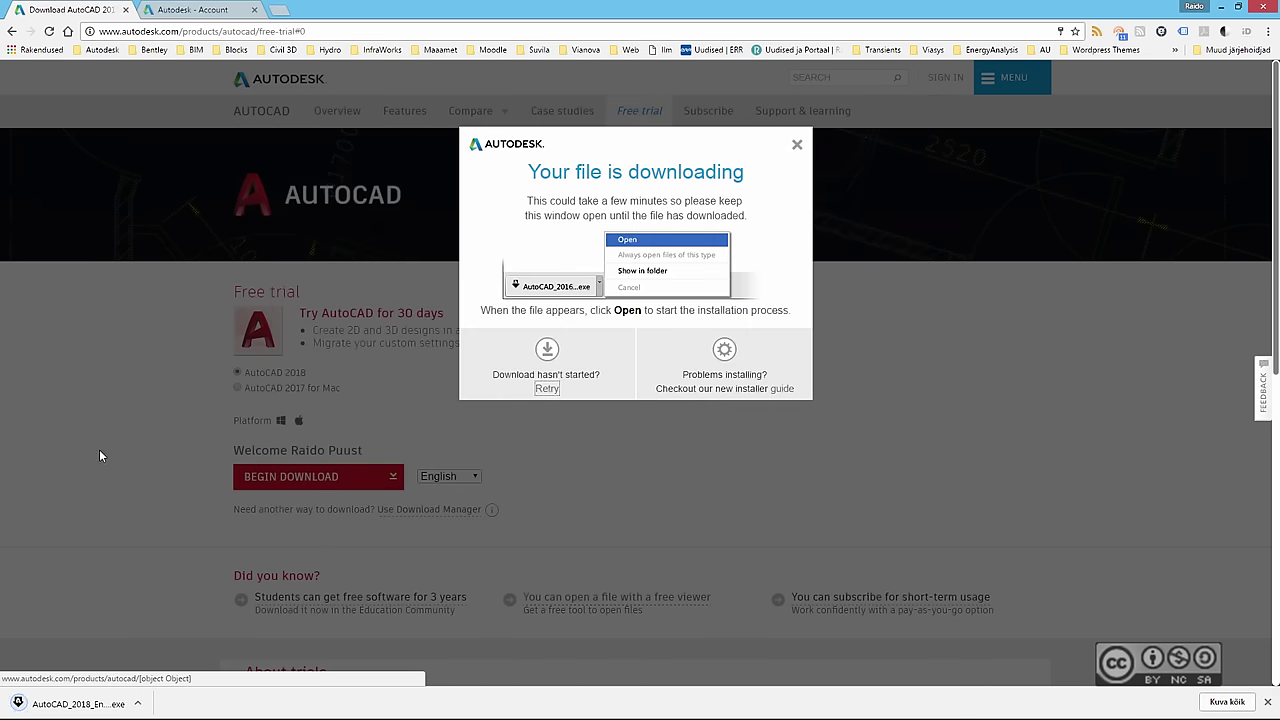
click(1222, 10)
drag(22, 495, 128, 460)
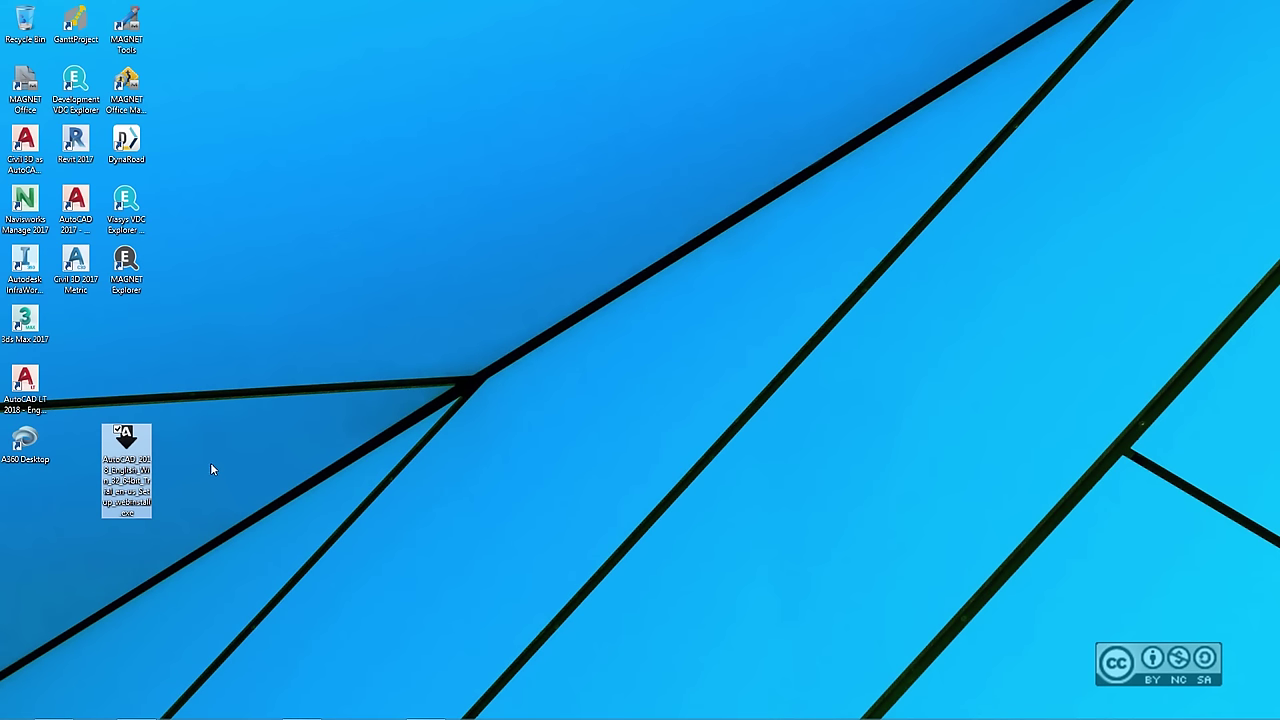
- Launch the AutoCAD 2018 webinstall .exe from the desktop
double_click(128, 445)
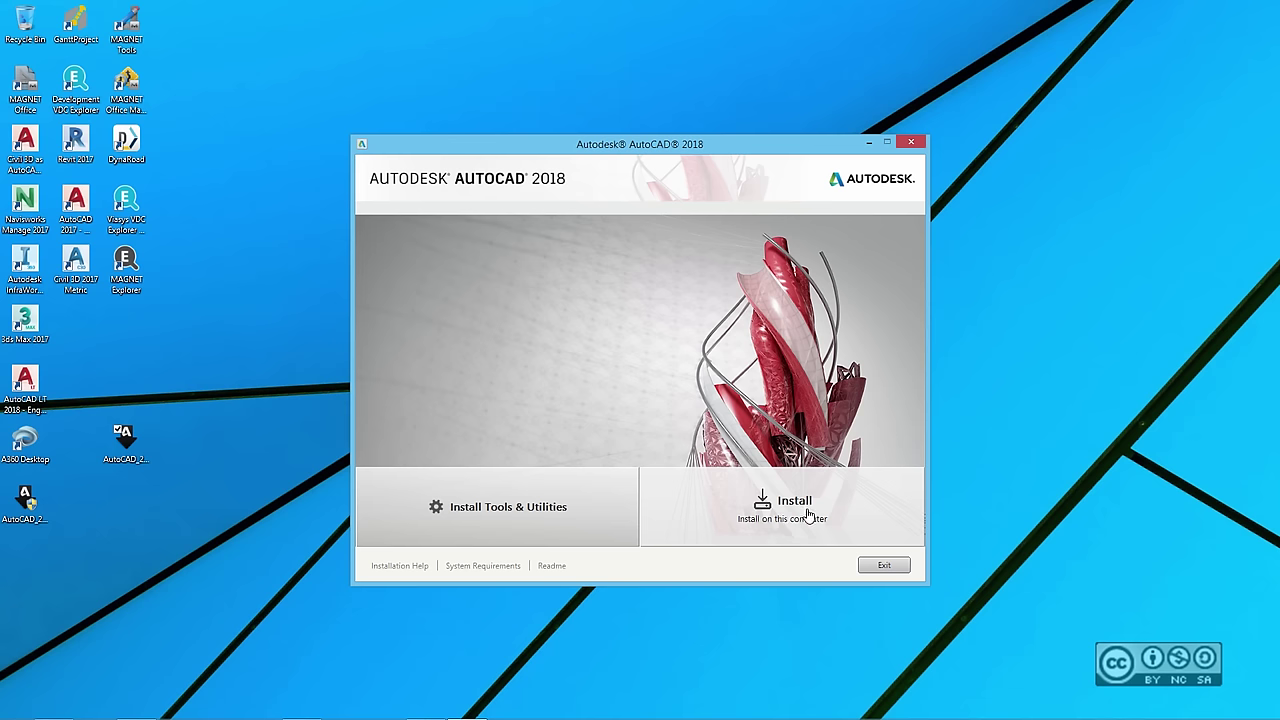
click(490, 512)
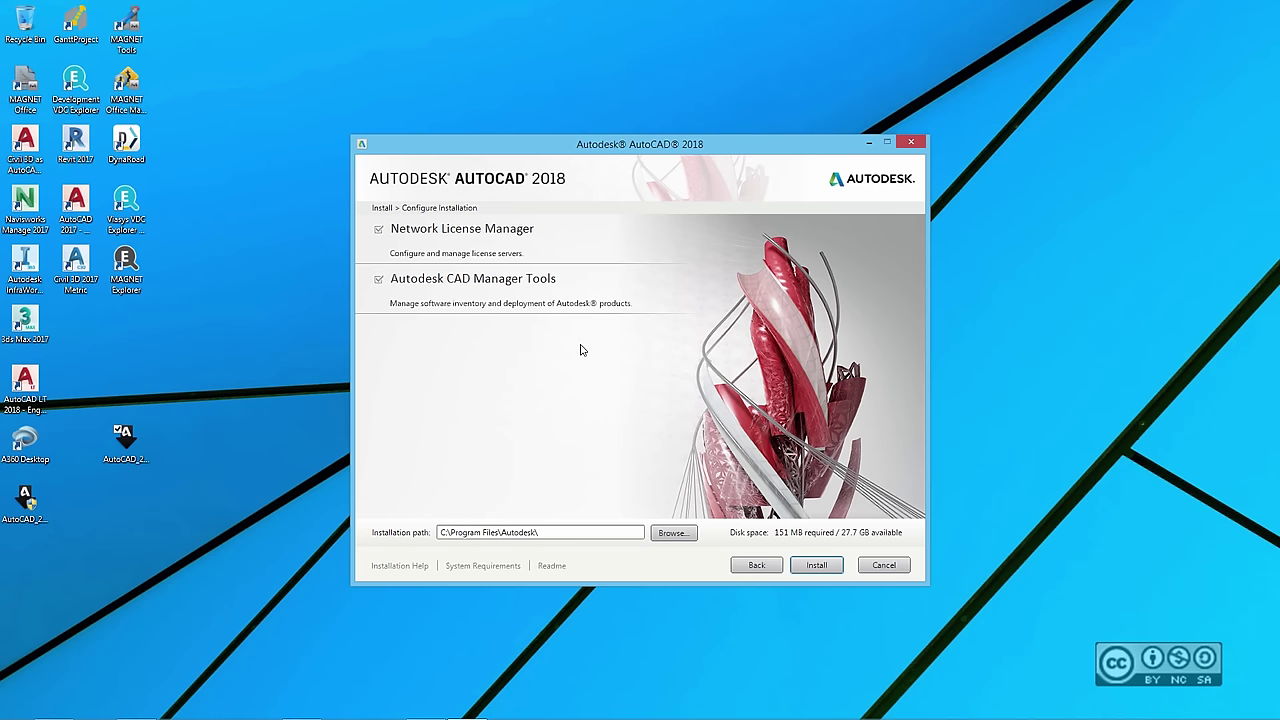
click(752, 566)
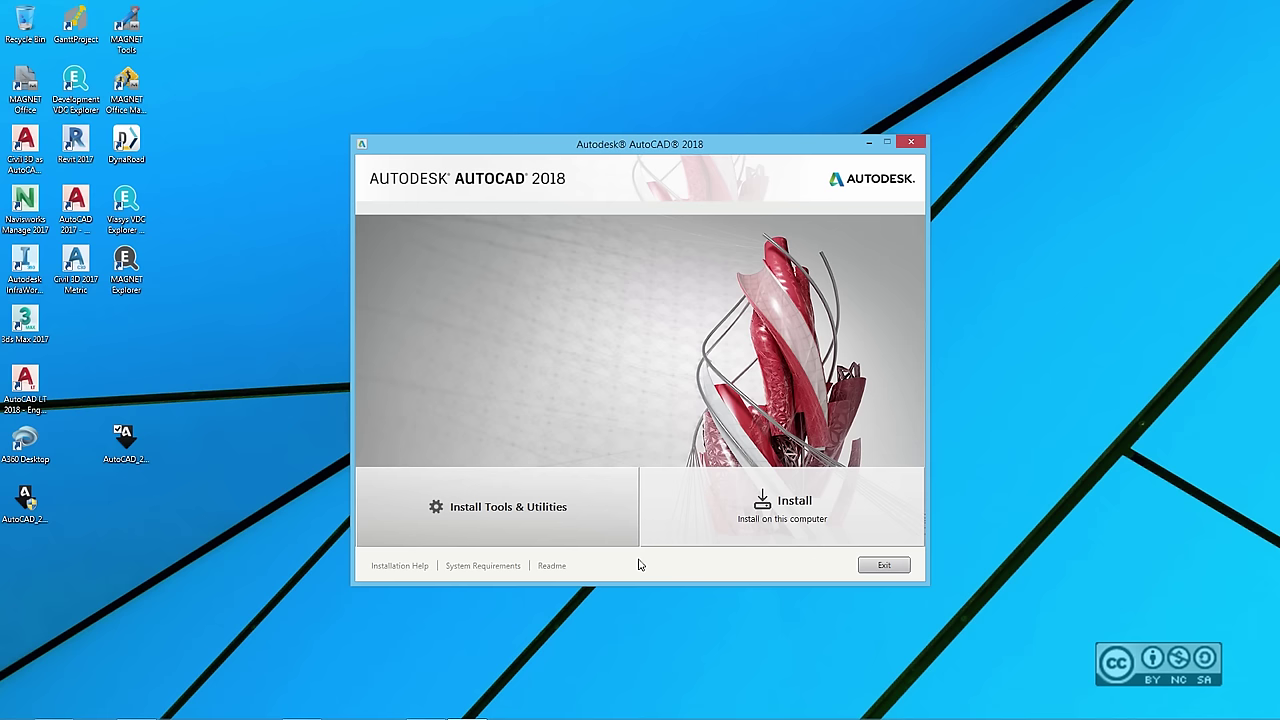
- Choose Install on this computer, accept the license agreement, and continue to configuration
click(808, 506)
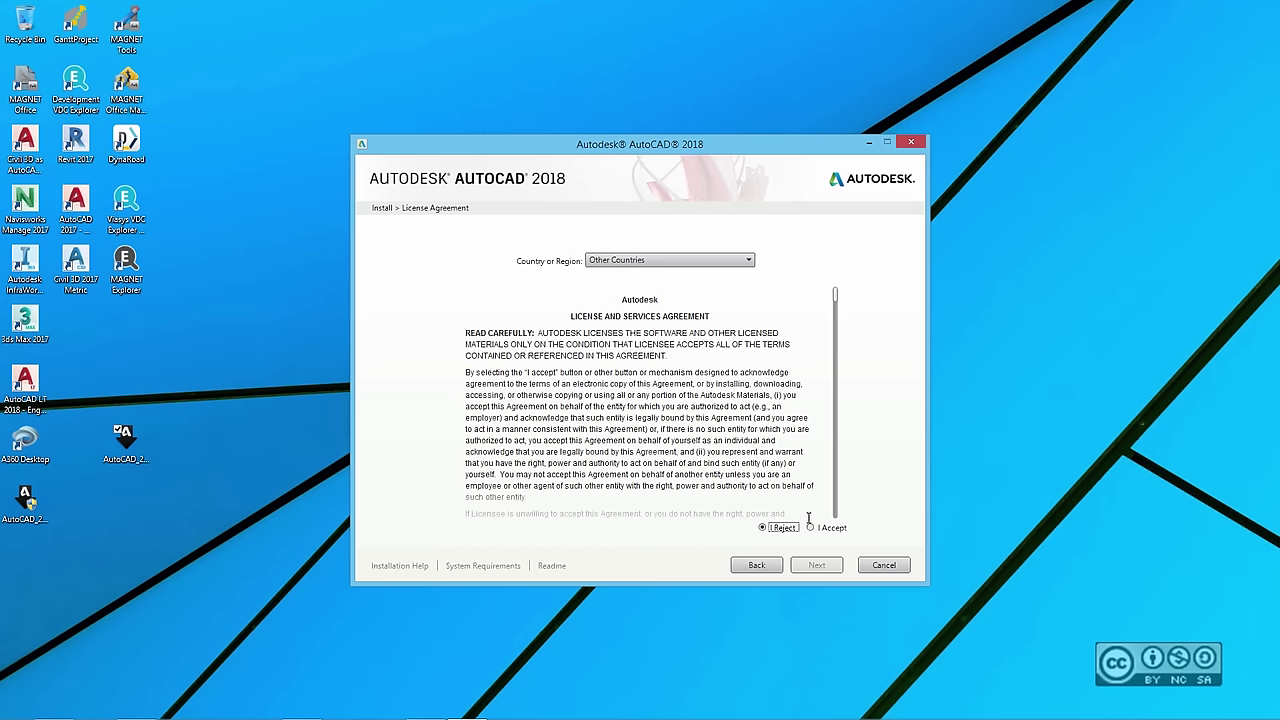
click(811, 527)
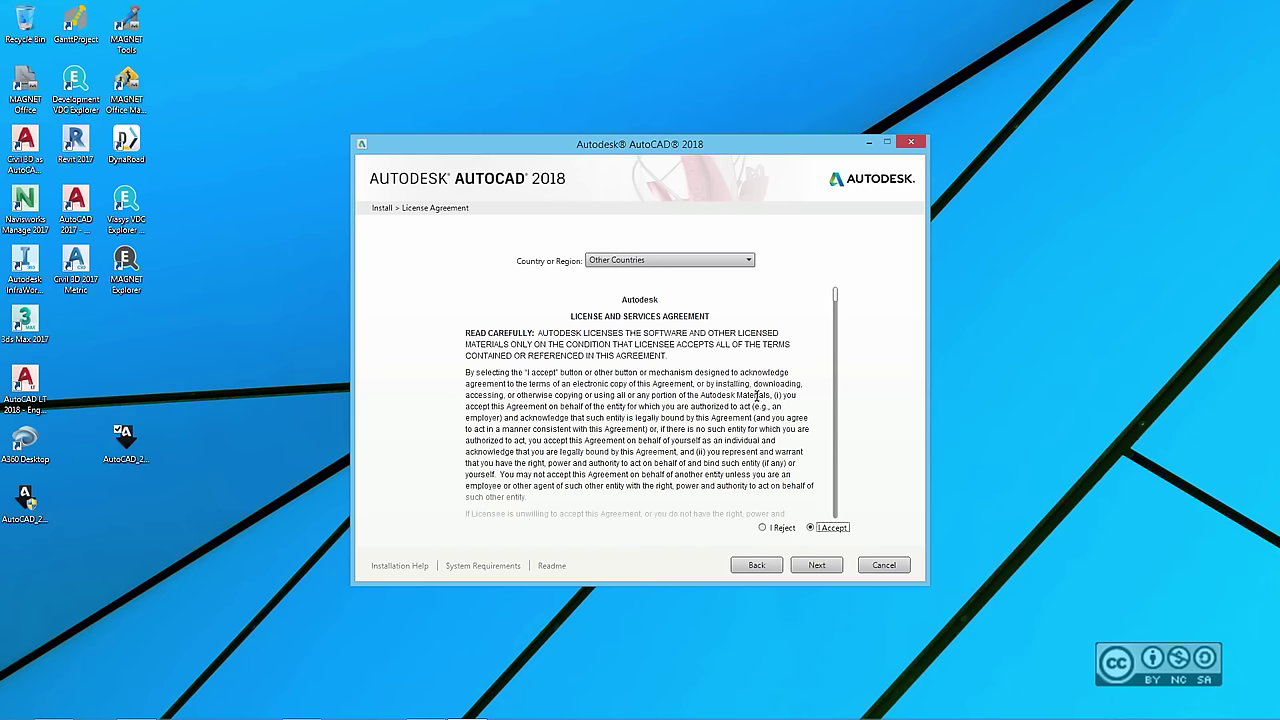
click(816, 565)
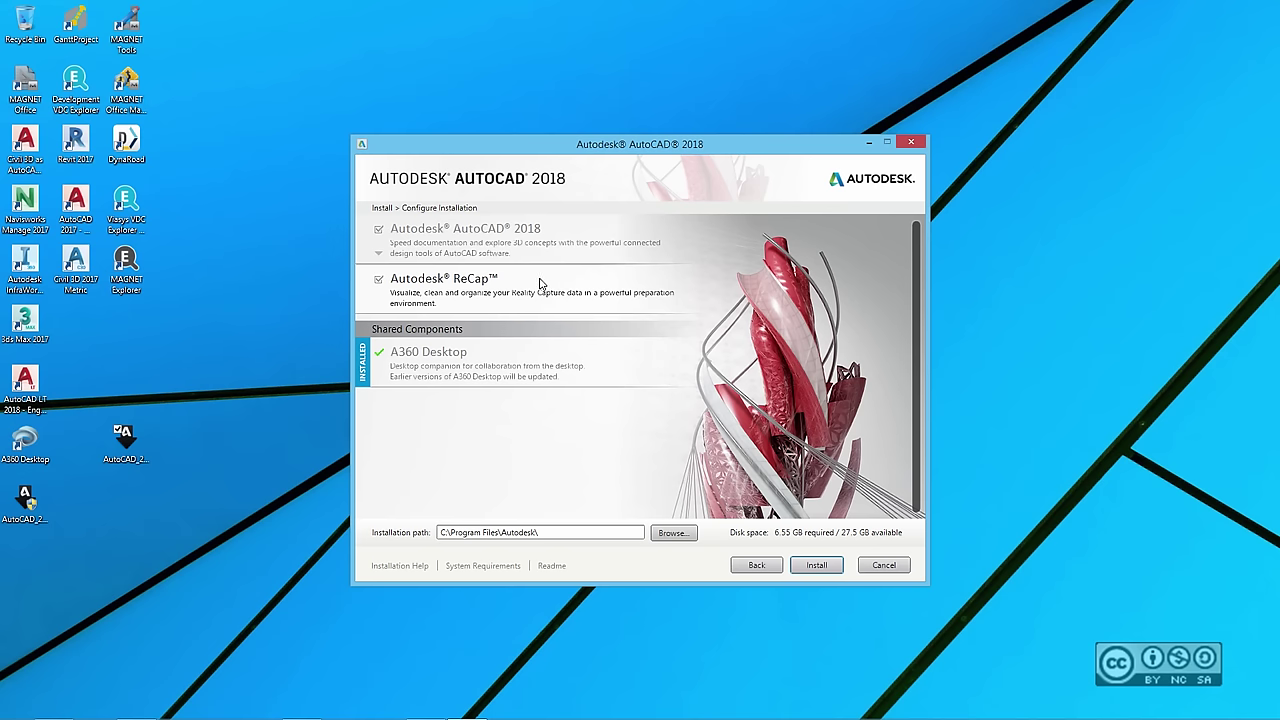
- Preview AutoCAD 2018's Custom features, then return to Typical with Express Tools and desktop shortcut
click(494, 234)
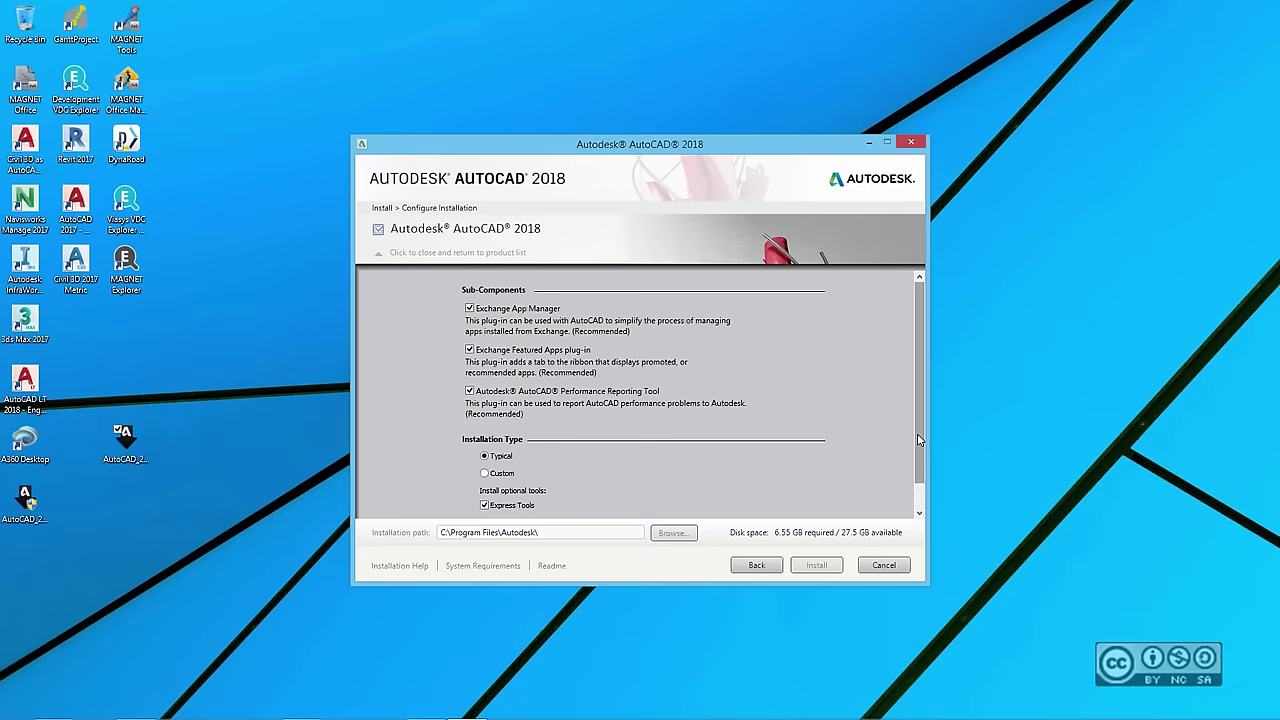
scroll(908, 437, down, 1)
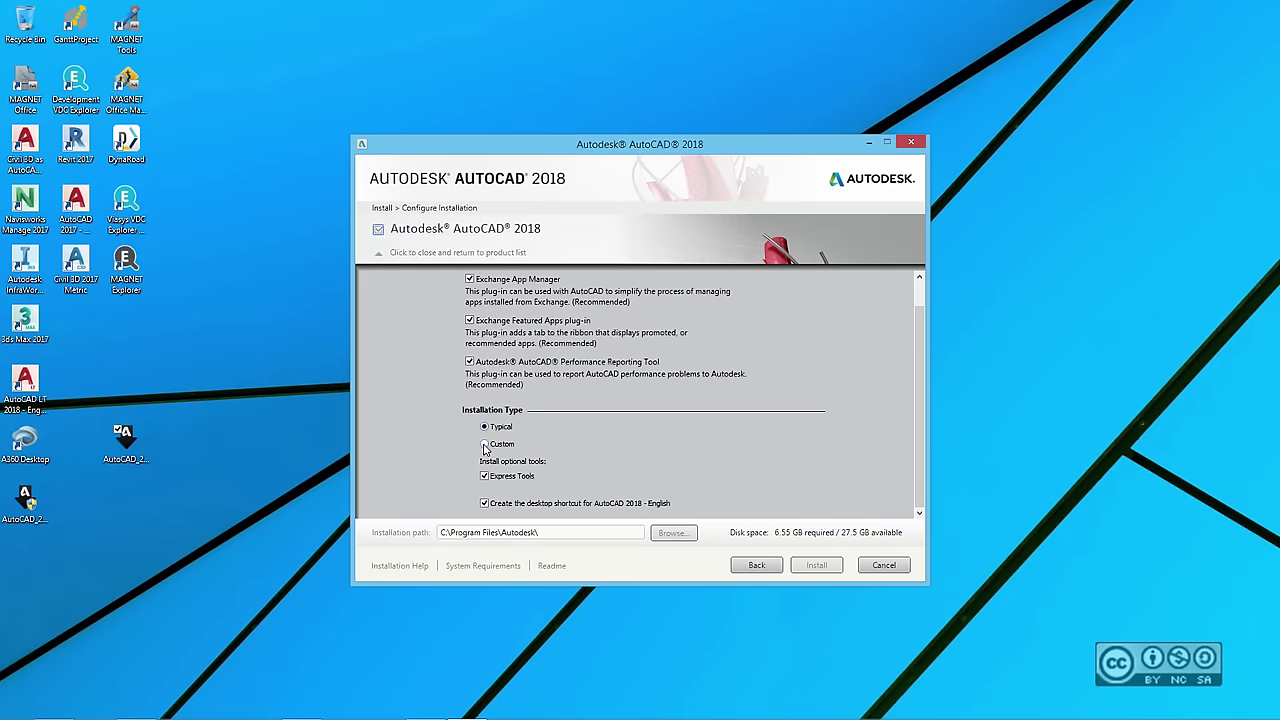
click(485, 444)
scroll(505, 450, down, 2)
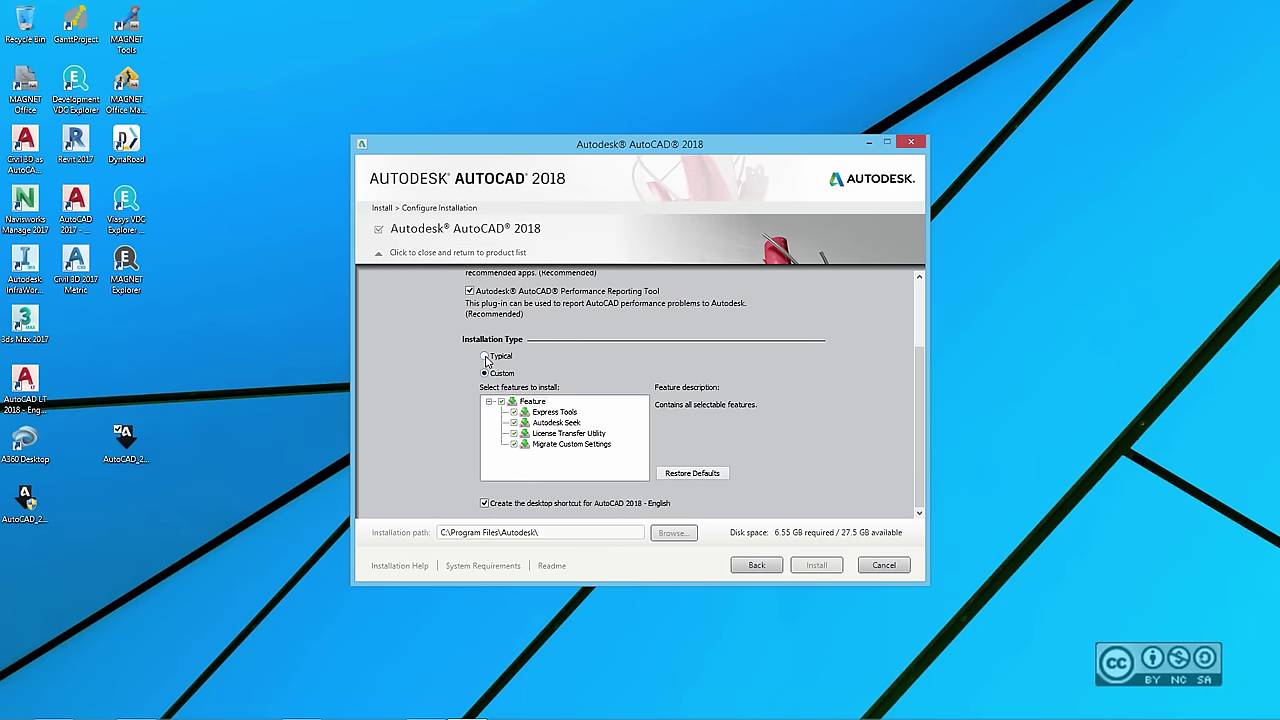
click(485, 357)
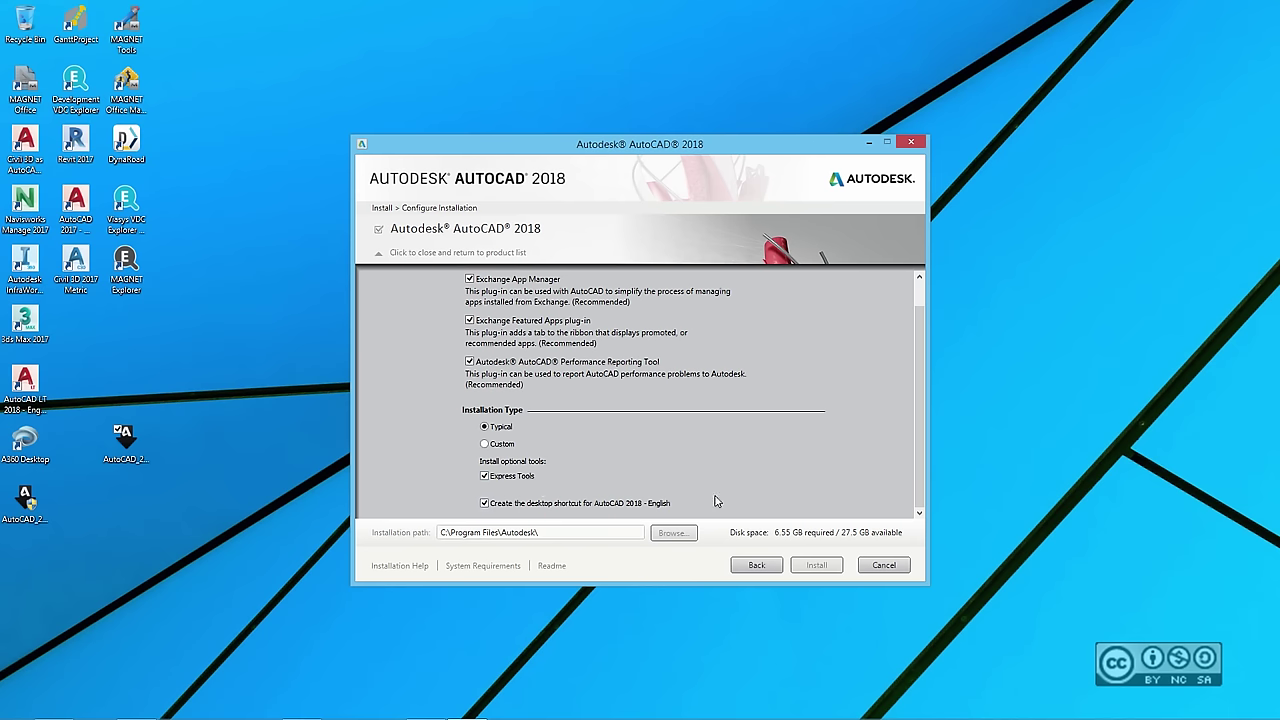
- Collapse the AutoCAD 2018 options and keep both AutoCAD 2018 and ReCap selected
click(500, 232)
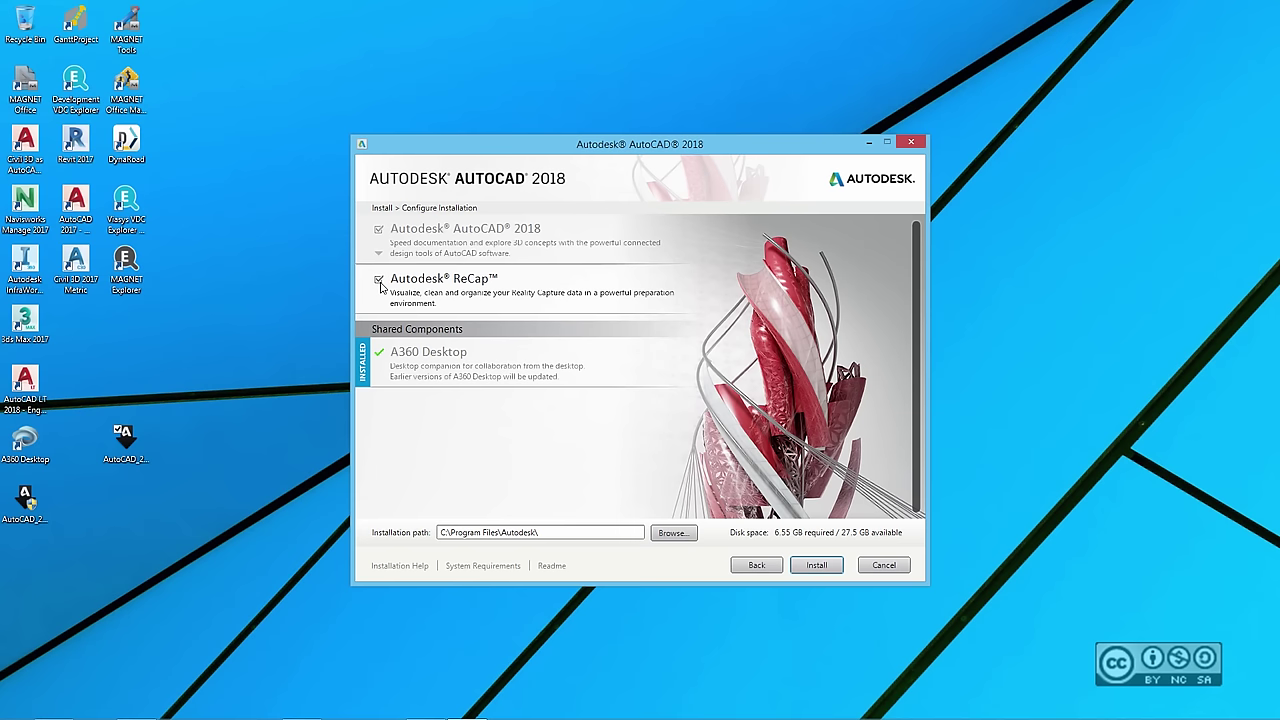
click(379, 282)
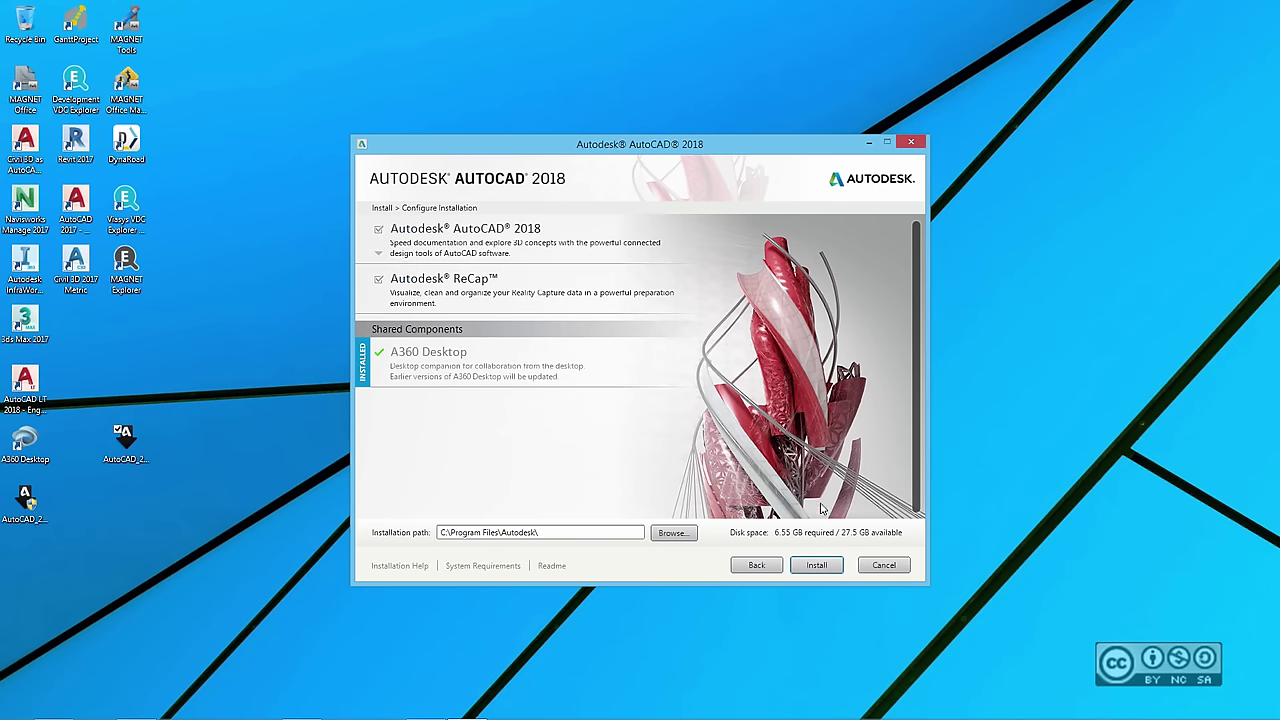
- Install AutoCAD 2018 and ReCap and wait for the installation to complete
click(818, 566)
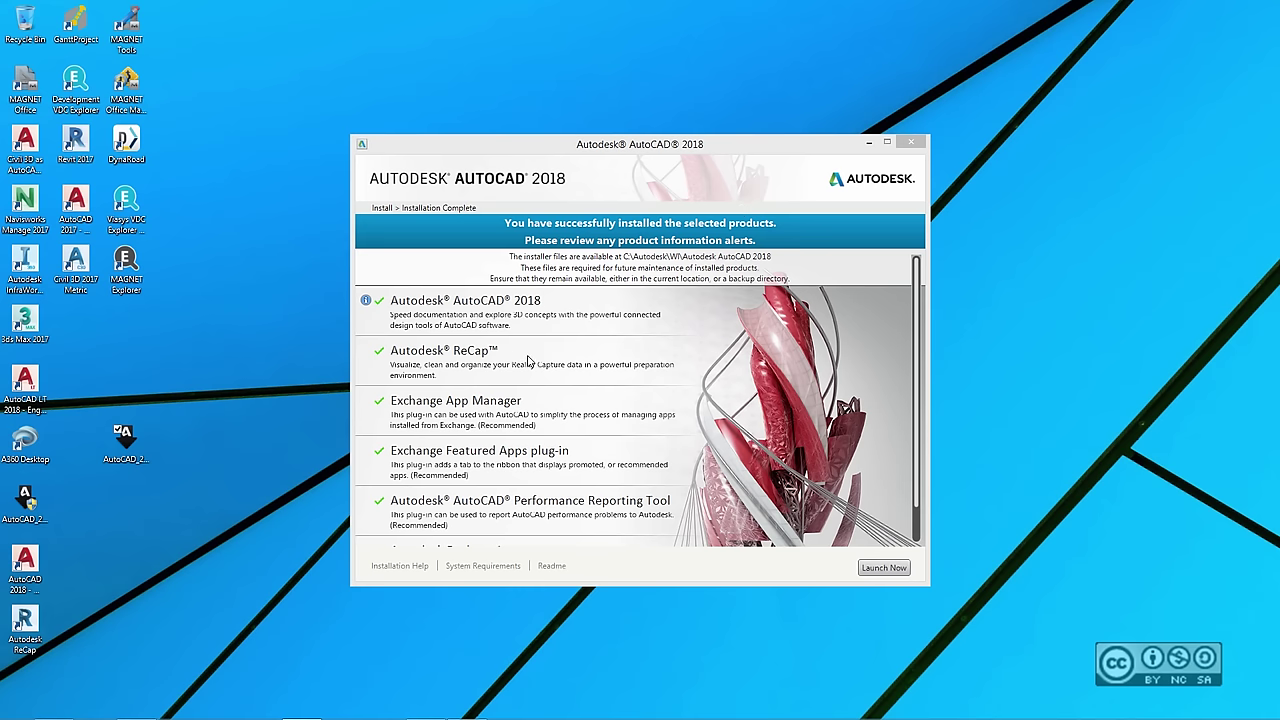
- Launch AutoCAD 2018 from the Installation Complete page
drag(917, 388, 918, 350)
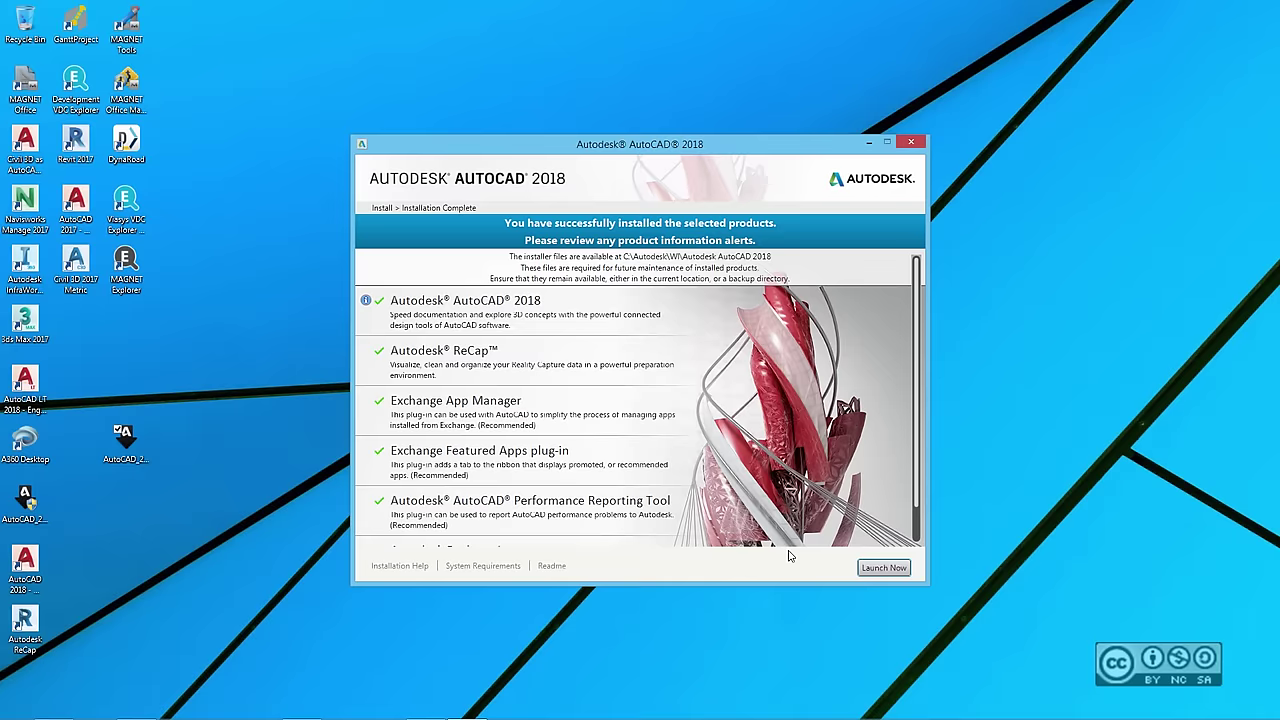
click(884, 568)
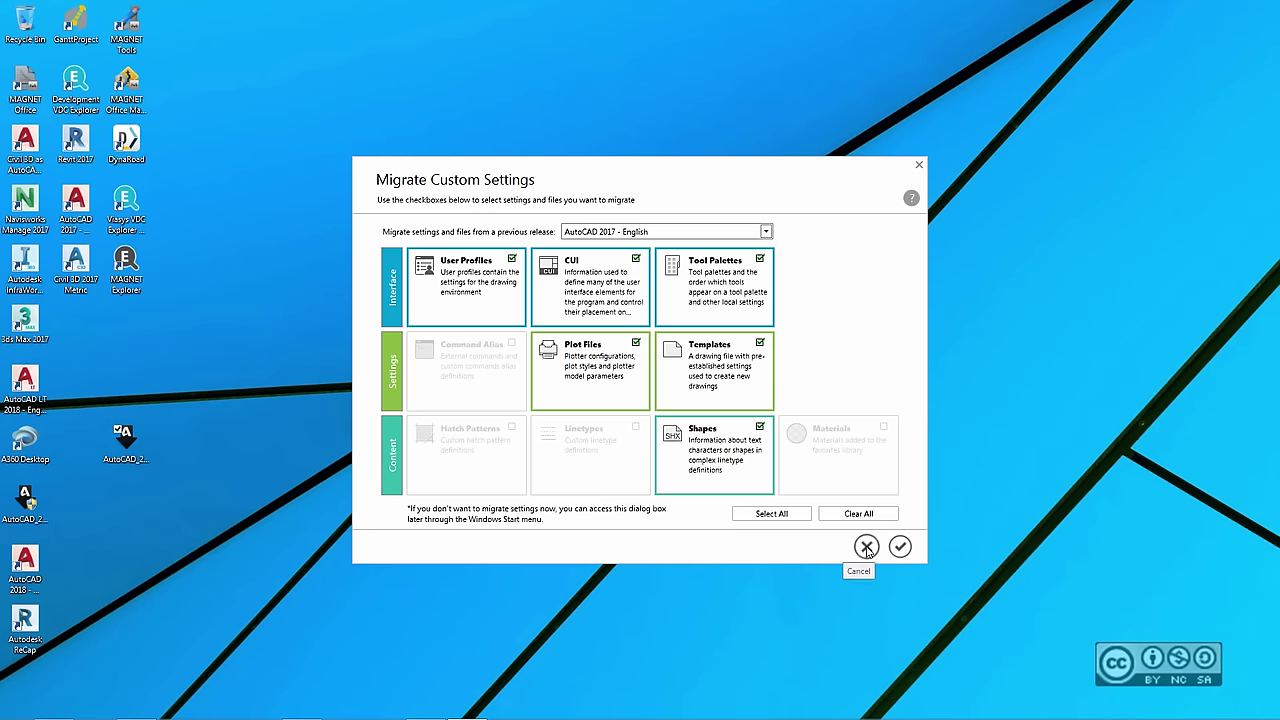
- Cancel migrating AutoCAD 2017 settings and decline associating DWG files with AutoCAD
click(866, 547)
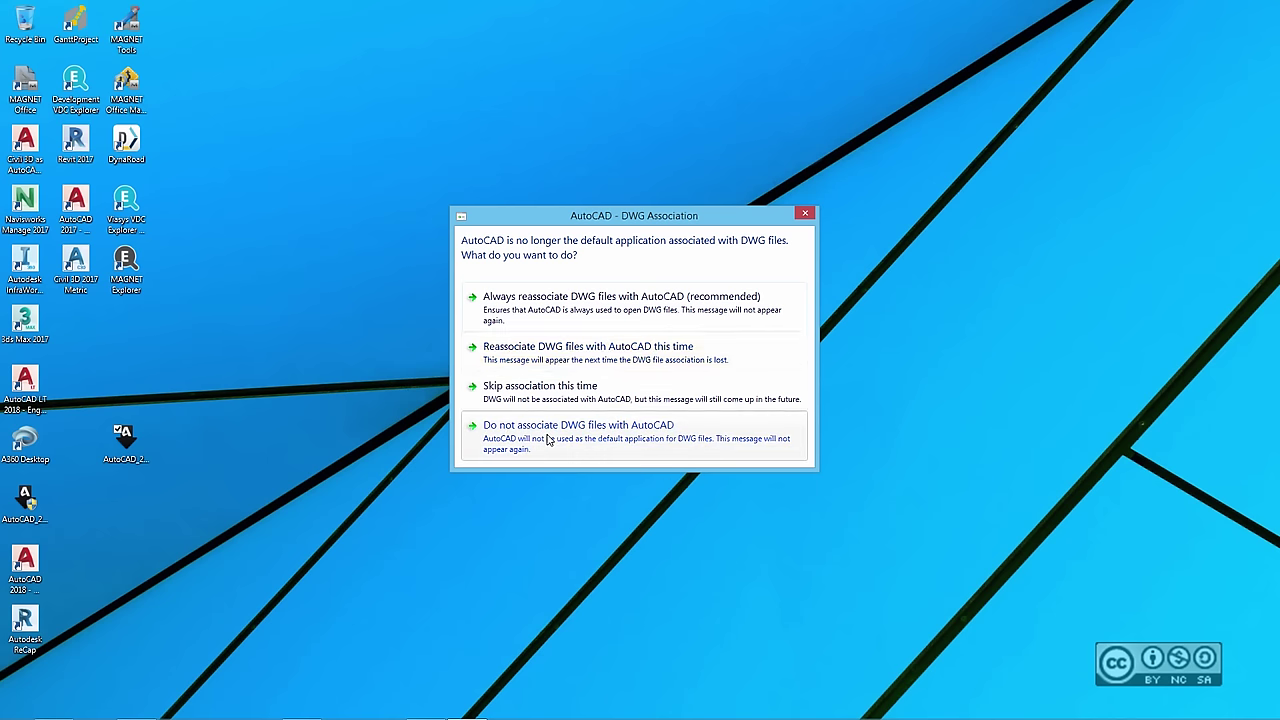
click(547, 438)
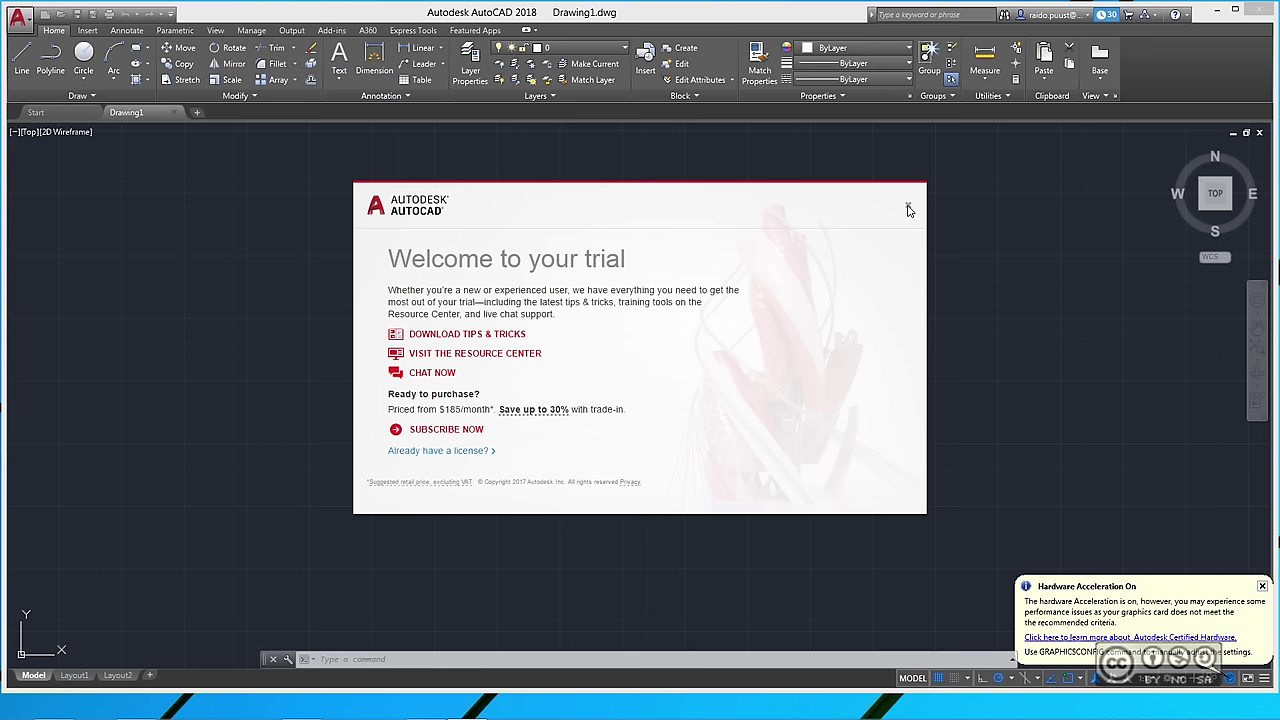
- Close the trial Welcome dialog, view the Start page's LEARN section, then return to Drawing1
click(910, 208)
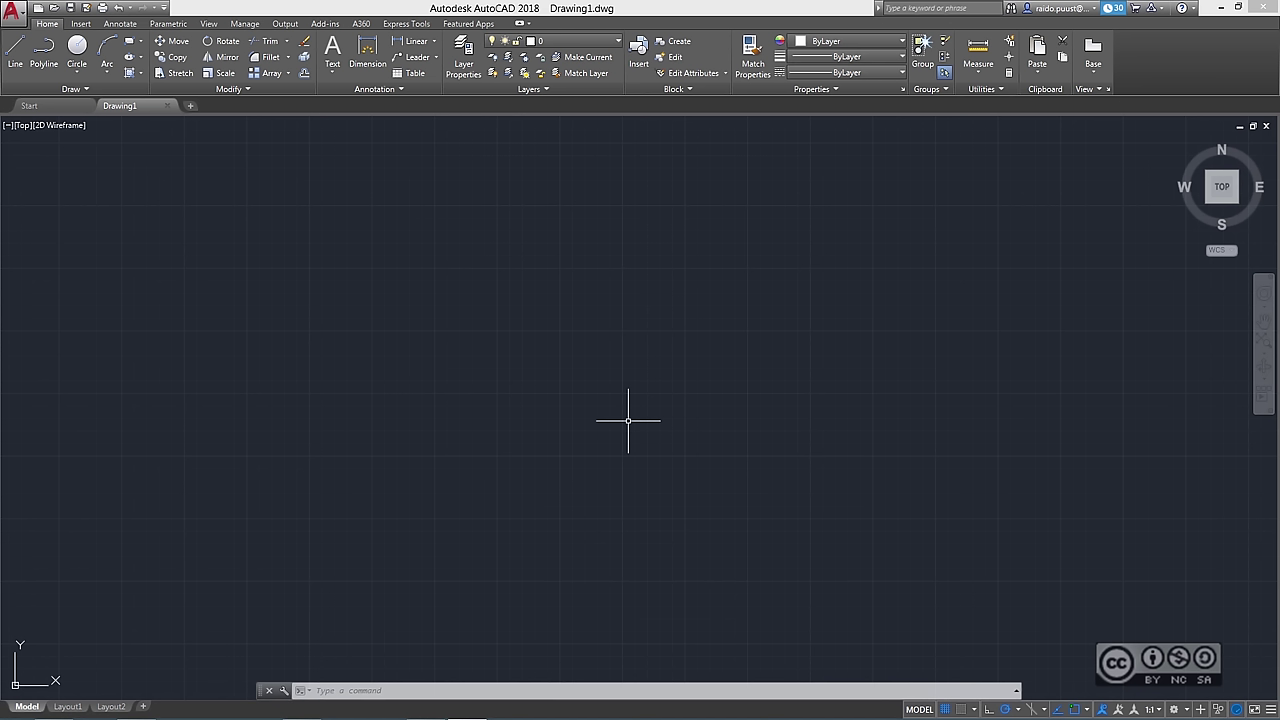
click(46, 106)
click(52, 414)
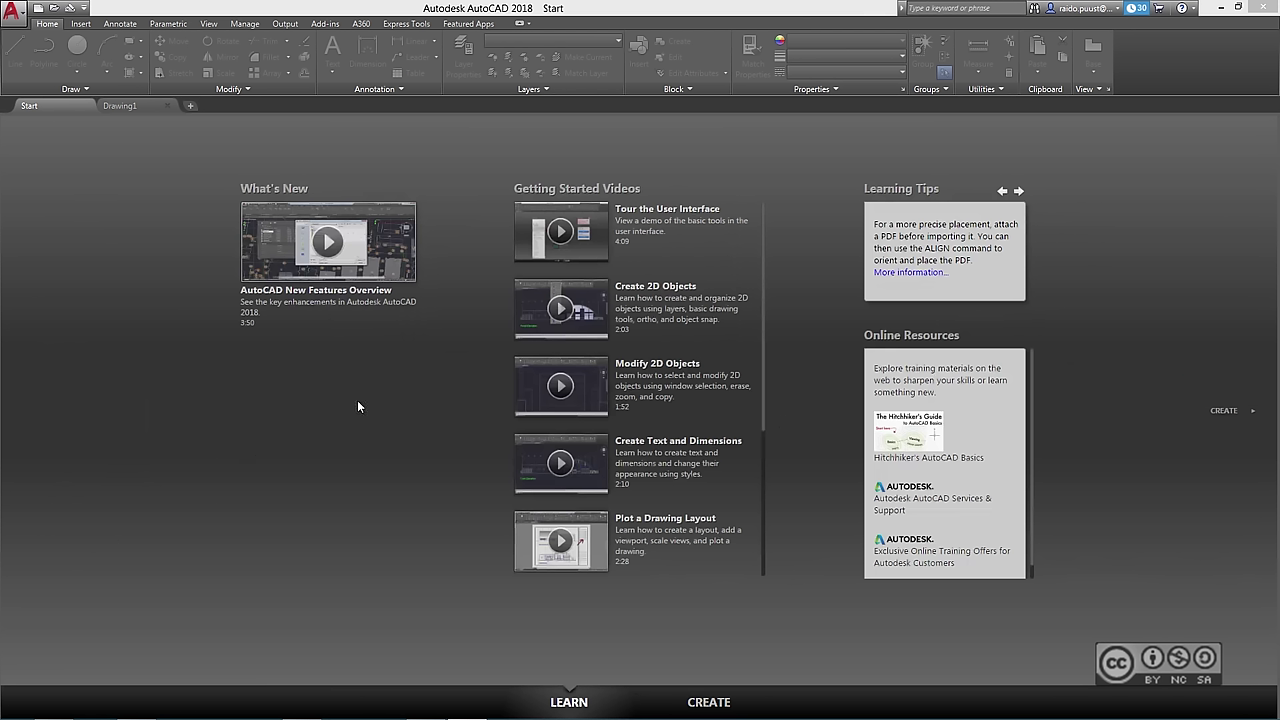
click(143, 107)
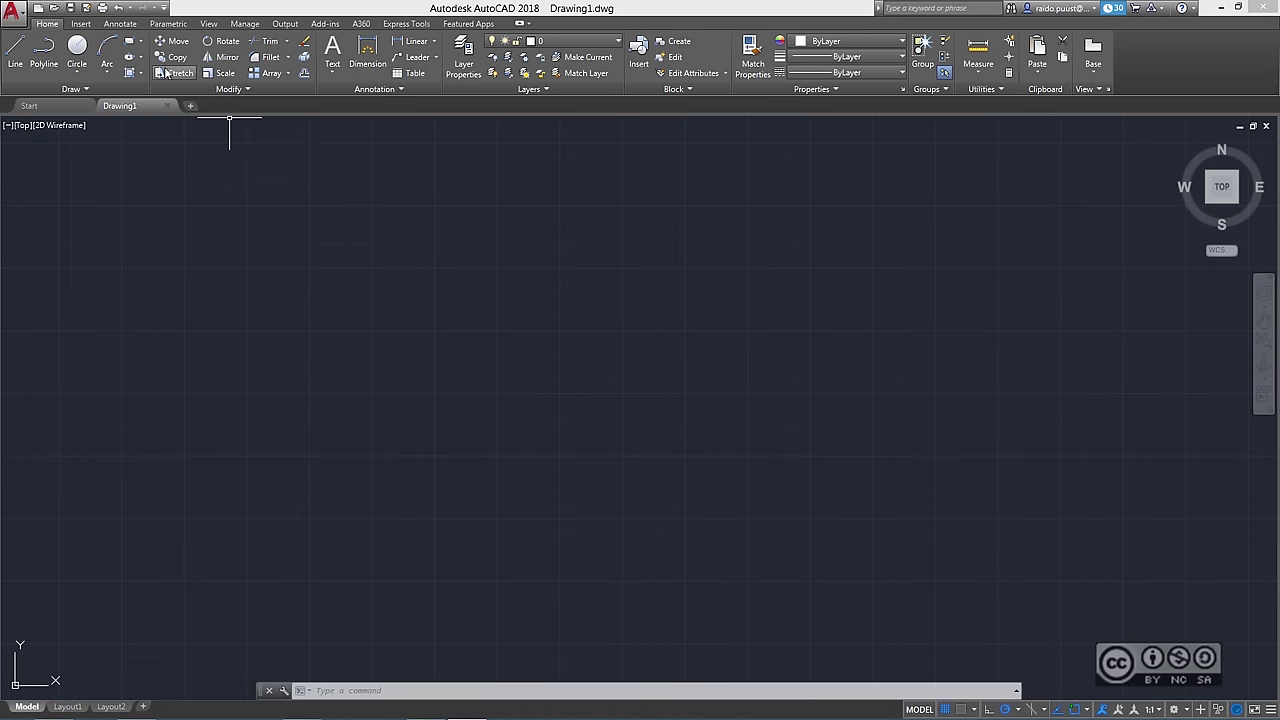
click(70, 8)
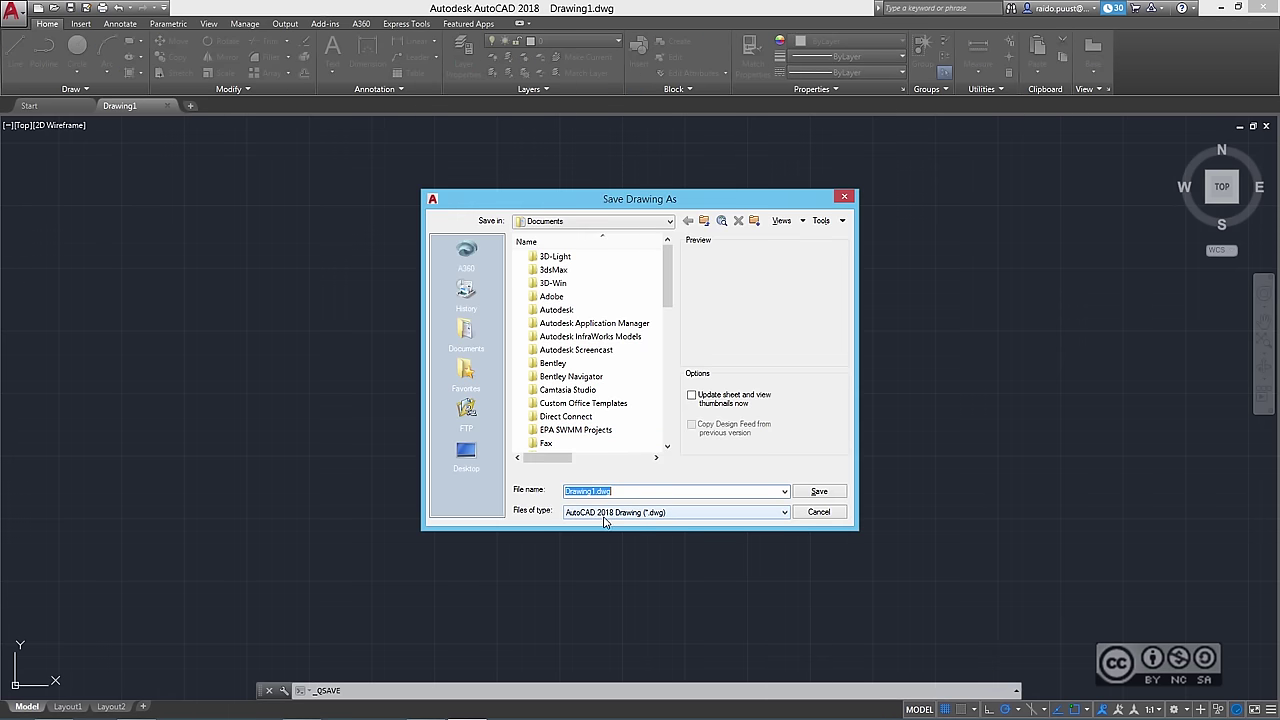
click(687, 516)
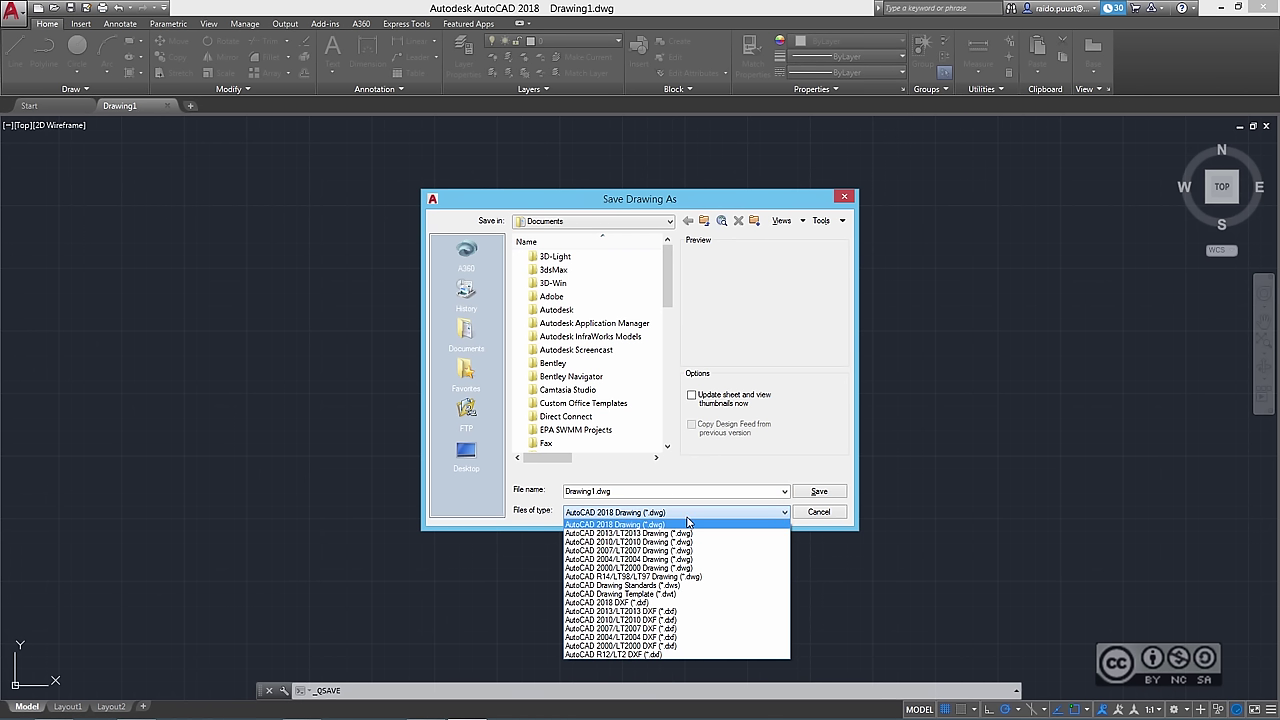
click(687, 523)
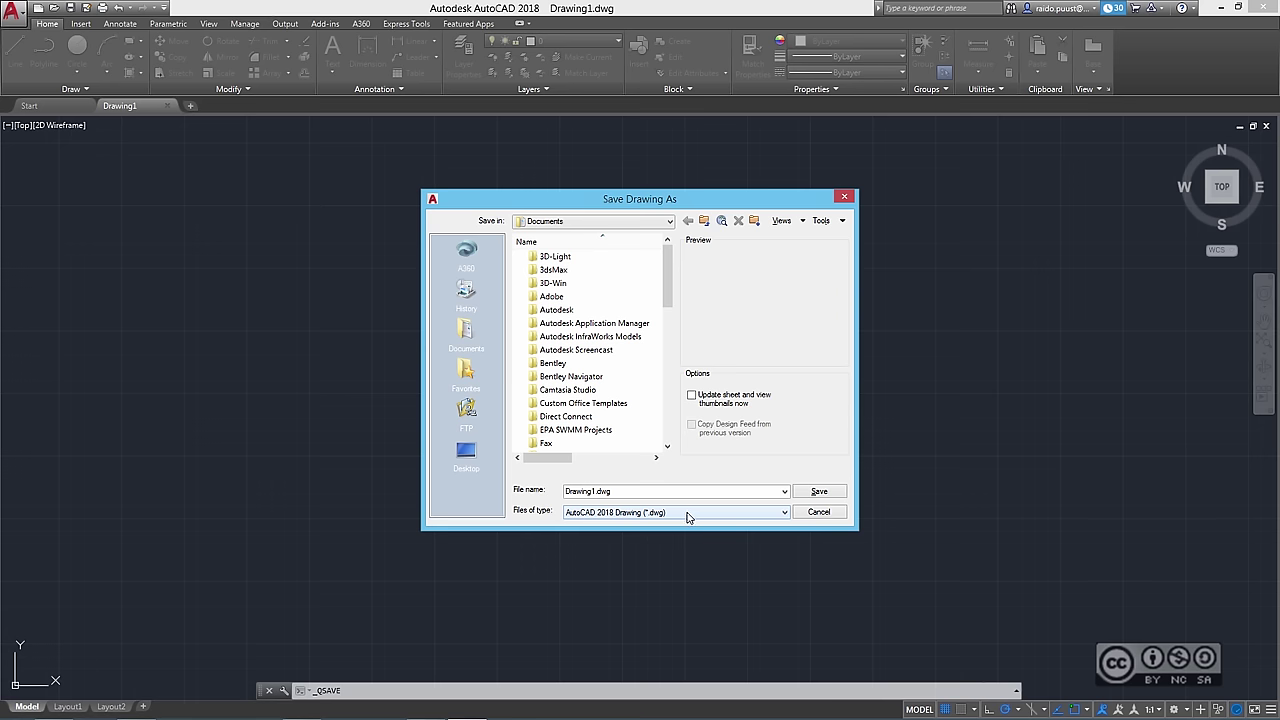
click(819, 512)
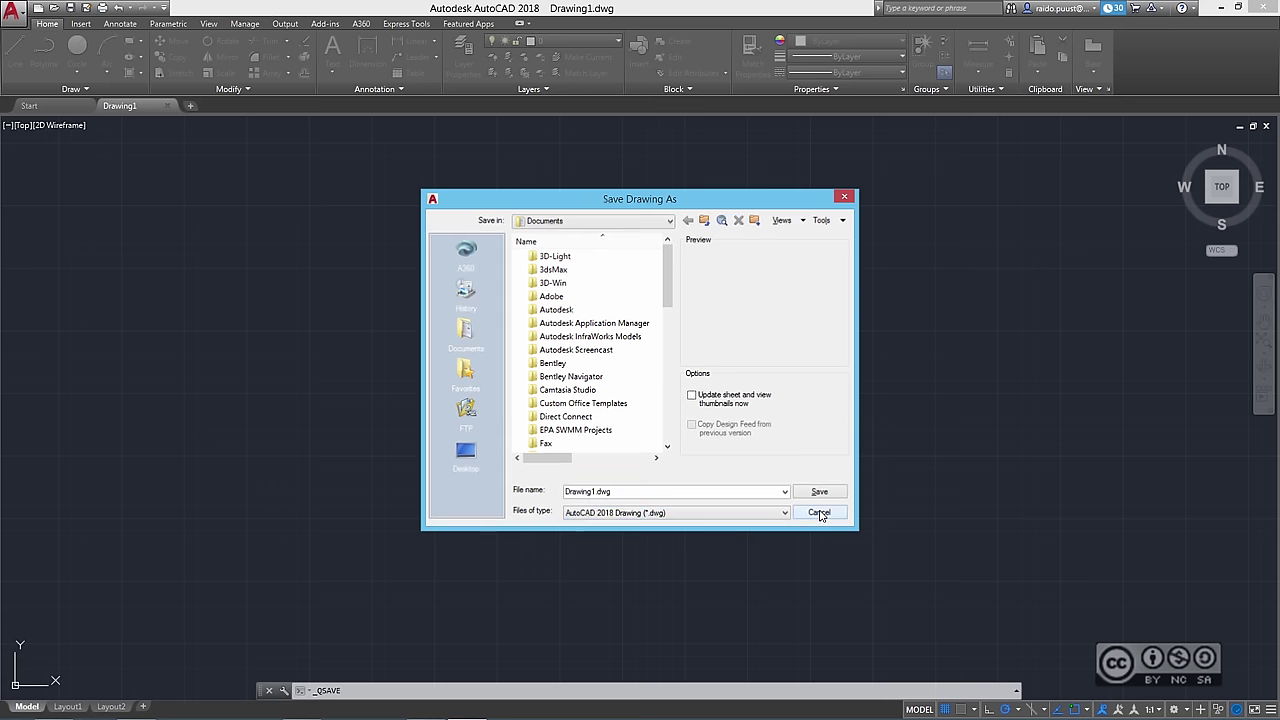